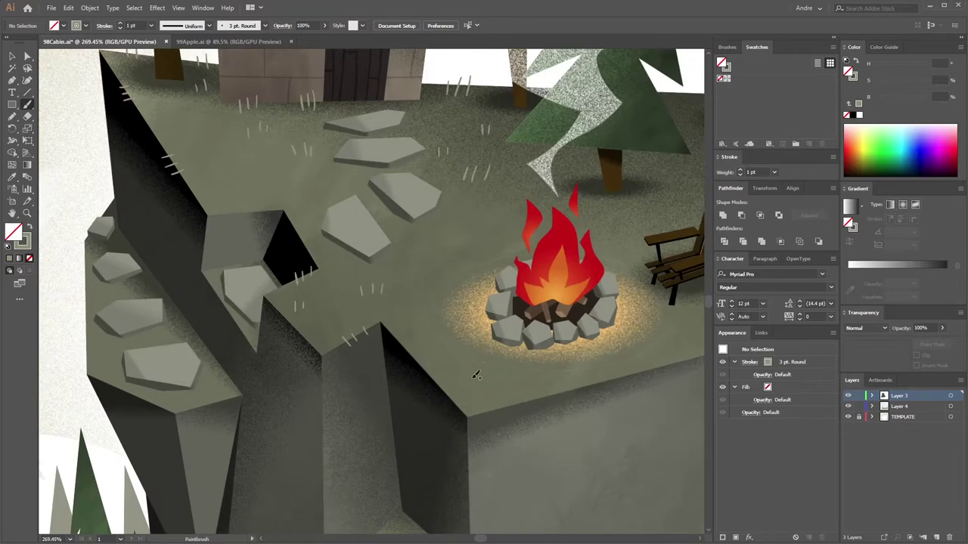
Open the 'Drivers | Wacom' page and download the Windows tablet driver
{"action": "scroll", "coordinate": [488, 372], "scroll_direction": "right", "scroll_amount": 5}
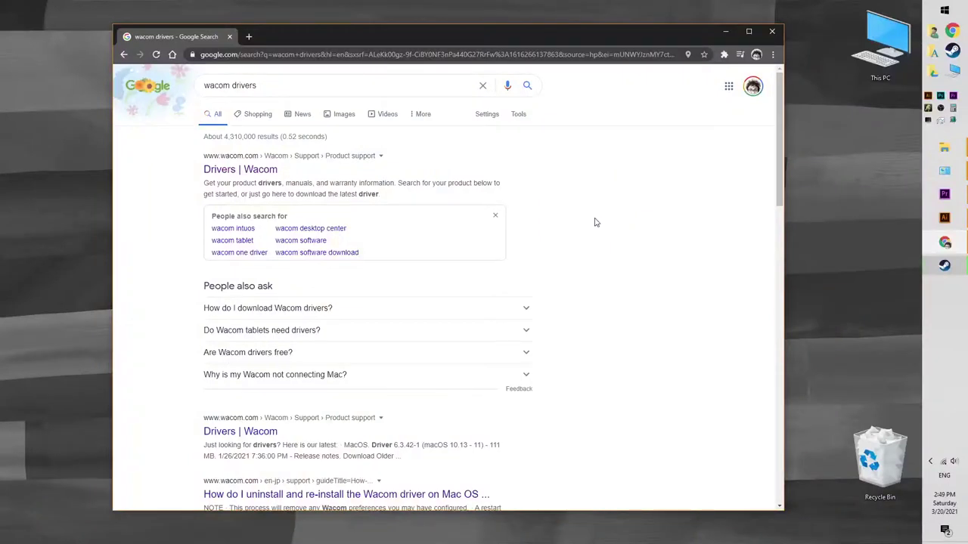
{"action": "left_click", "coordinate": [226, 171]}
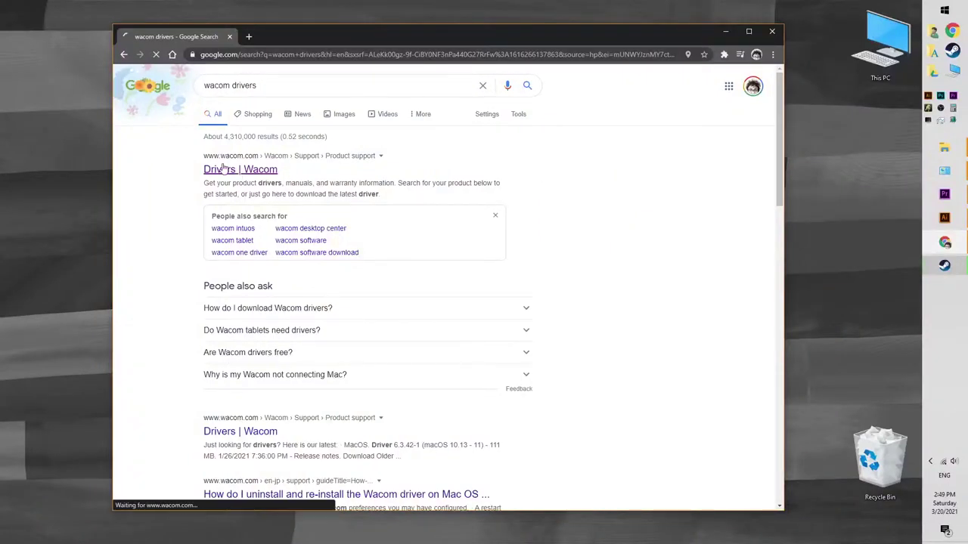
{"action": "scroll", "coordinate": [179, 264], "scroll_direction": "down", "scroll_amount": 7}
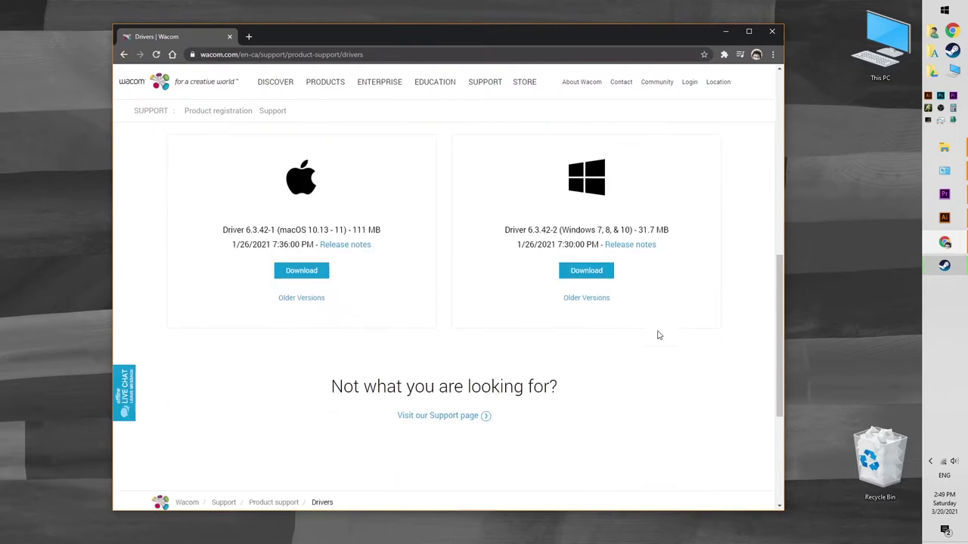
{"action": "left_click", "coordinate": [588, 277]}
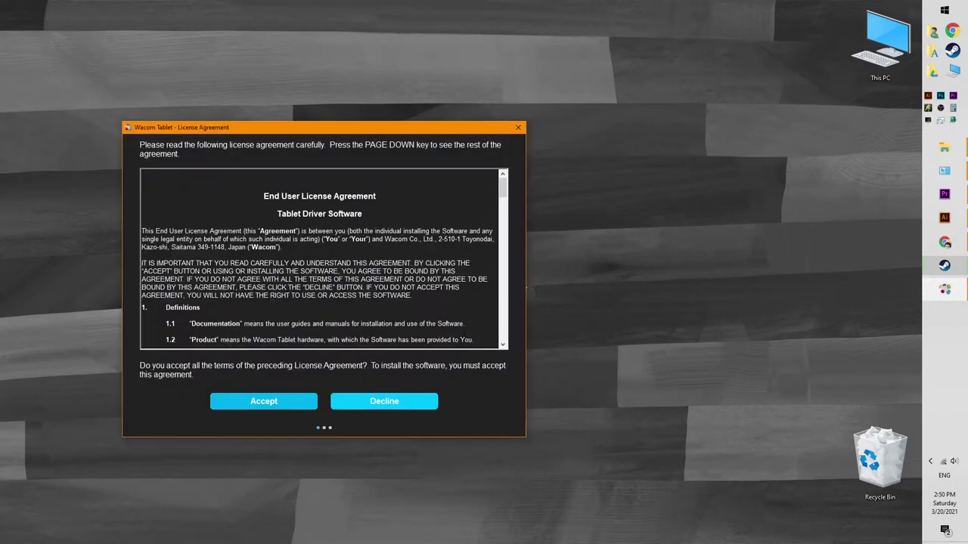
Accept the Wacom Tablet licence agreement to start the driver installation
{"action": "left_click", "coordinate": [274, 403]}
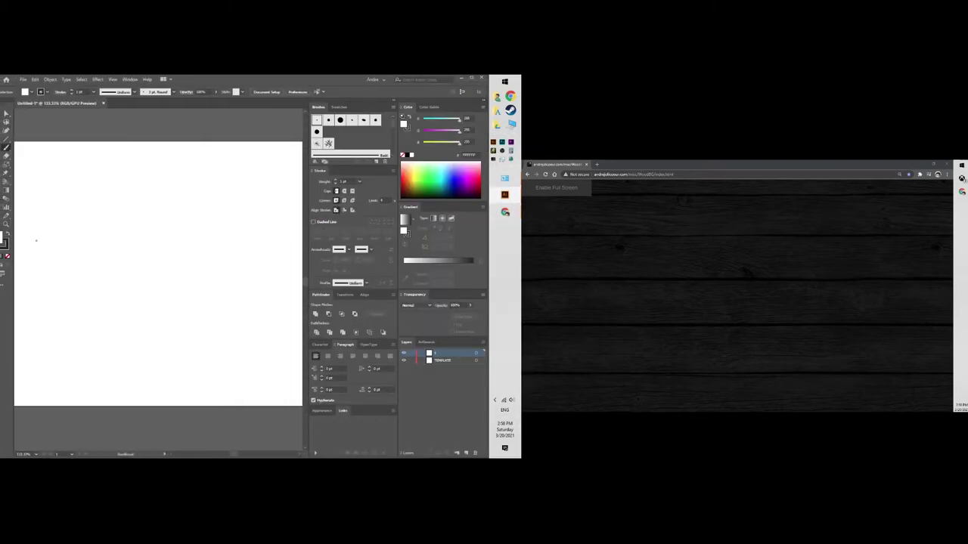
{"action": "left_click_drag", "start_coordinate": [229, 220], "coordinate": [165, 285]}
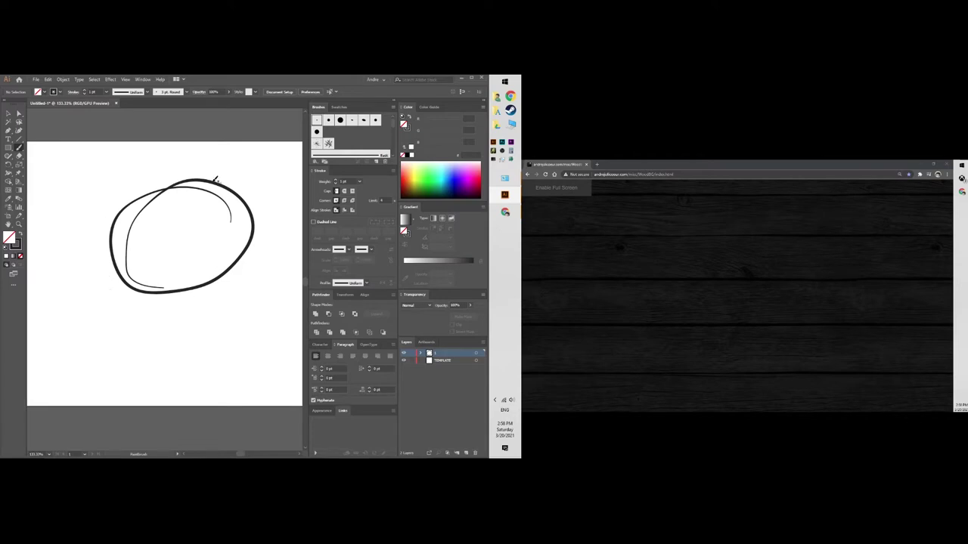
{"action": "key", "text": "ctrl+a"}
{"action": "key", "text": "Delete"}
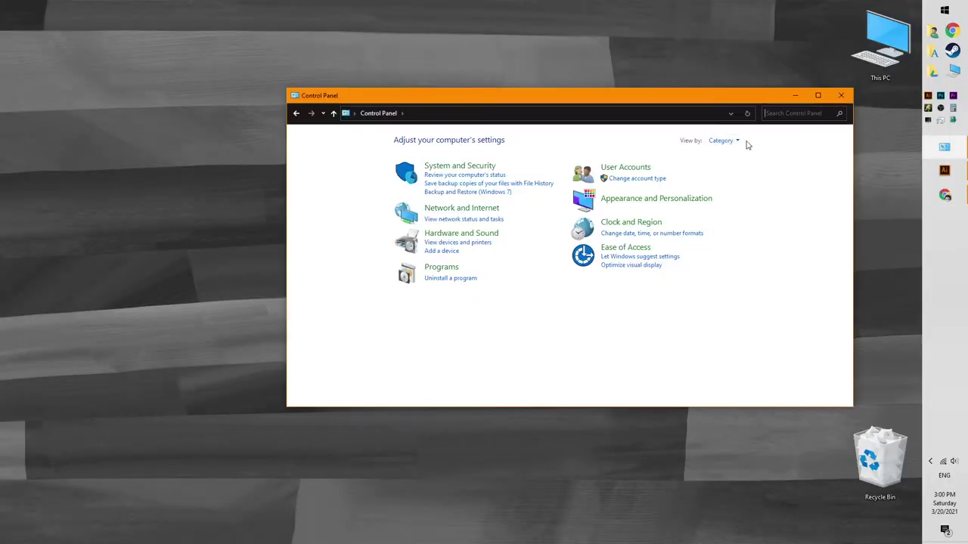
View Control Panel as small icons and open Wacom Tablet Properties on the Mapping tab
{"action": "left_click", "coordinate": [728, 141]}
{"action": "left_click", "coordinate": [717, 183]}
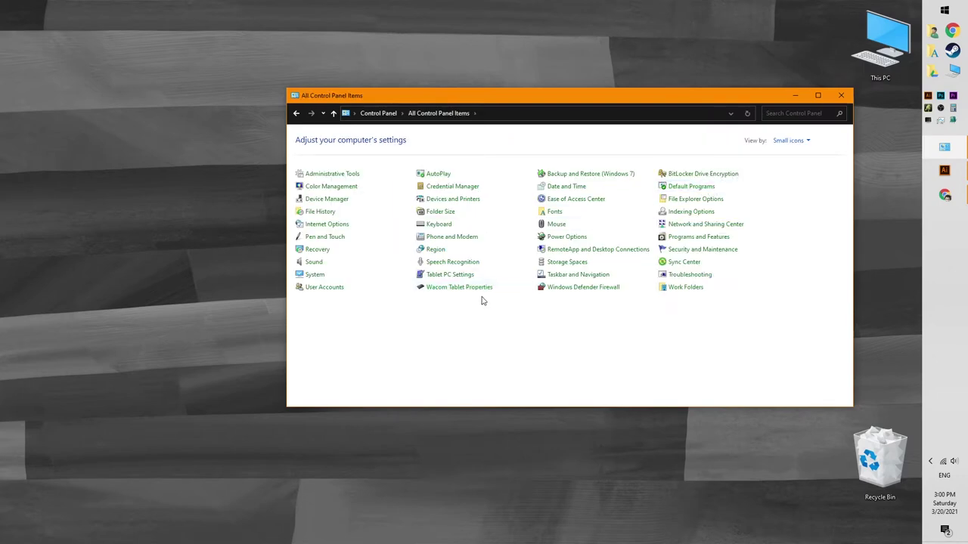
{"action": "left_click", "coordinate": [465, 287]}
{"action": "left_click", "coordinate": [484, 164]}
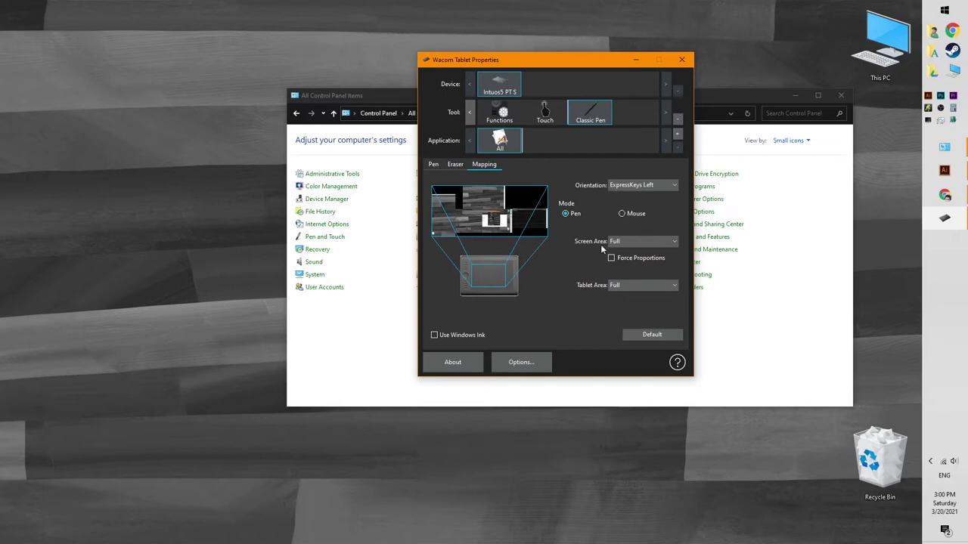
Change the pen's Screen Area from Full to Monitor 1
{"action": "left_click", "coordinate": [643, 241]}
{"action": "left_click", "coordinate": [636, 264]}
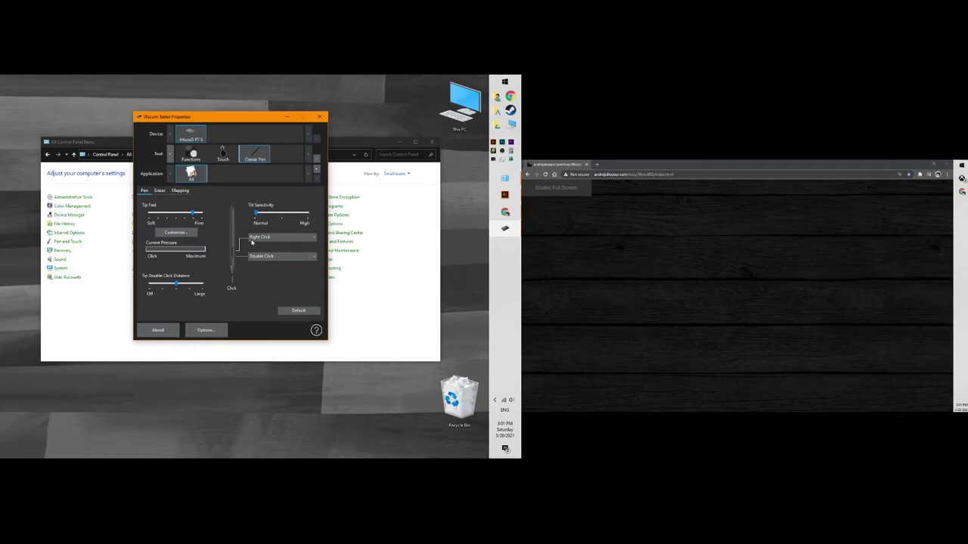
Reassign the Double Click pen side button to Mode Toggle
{"action": "left_click", "coordinate": [257, 259]}
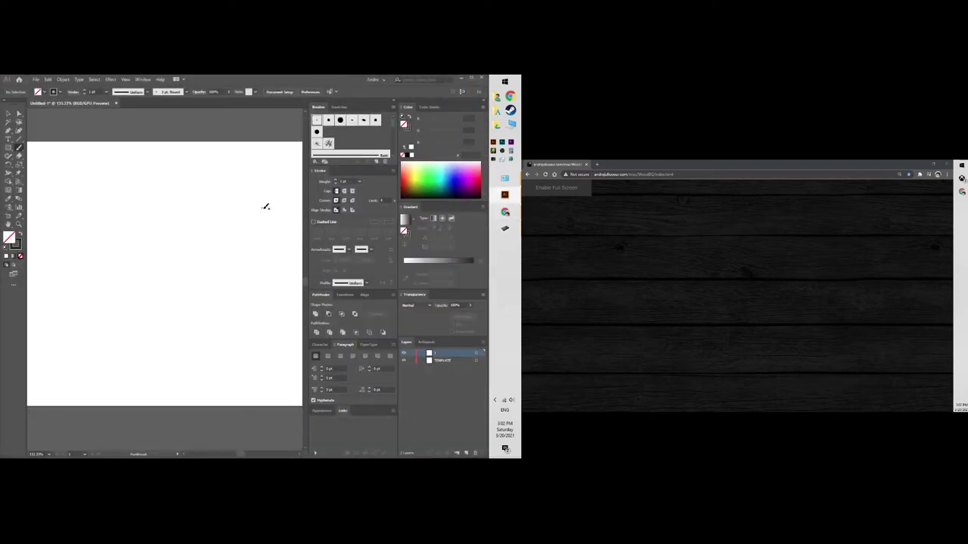
Paint the square face outline and the left and right eyes with the Paintbrush
{"action": "left_click_drag", "start_coordinate": [190, 241], "coordinate": [236, 292]}
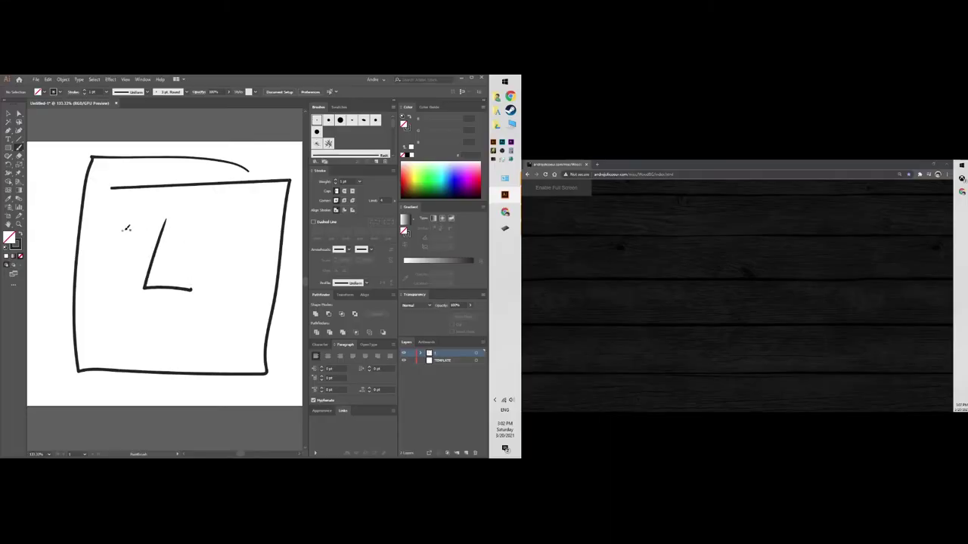
{"action": "left_click_drag", "start_coordinate": [126, 228], "coordinate": [121, 227]}
{"action": "left_click_drag", "start_coordinate": [264, 230], "coordinate": [246, 233]}
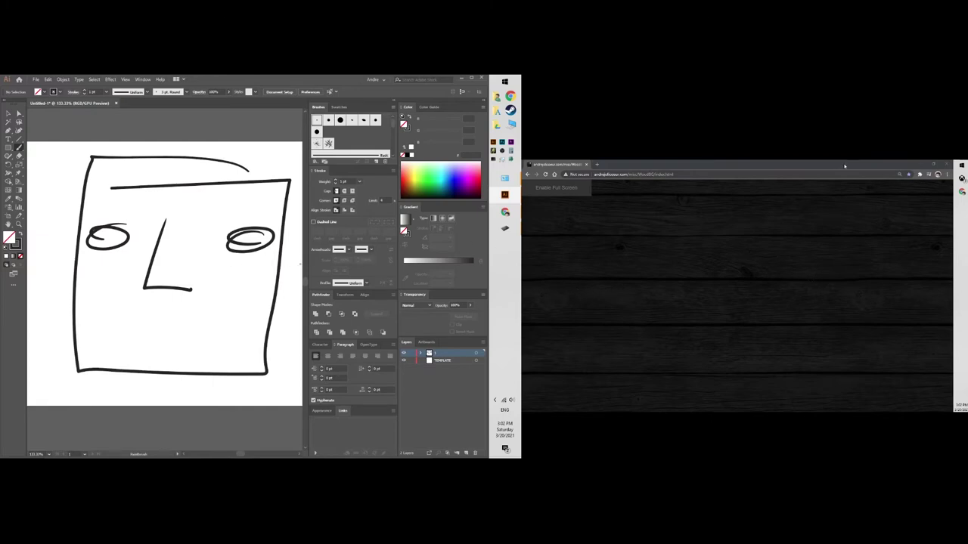
Search google.com for 'cute cat' images and preview the first kitten picture
{"action": "key", "text": "ctrl+l"}
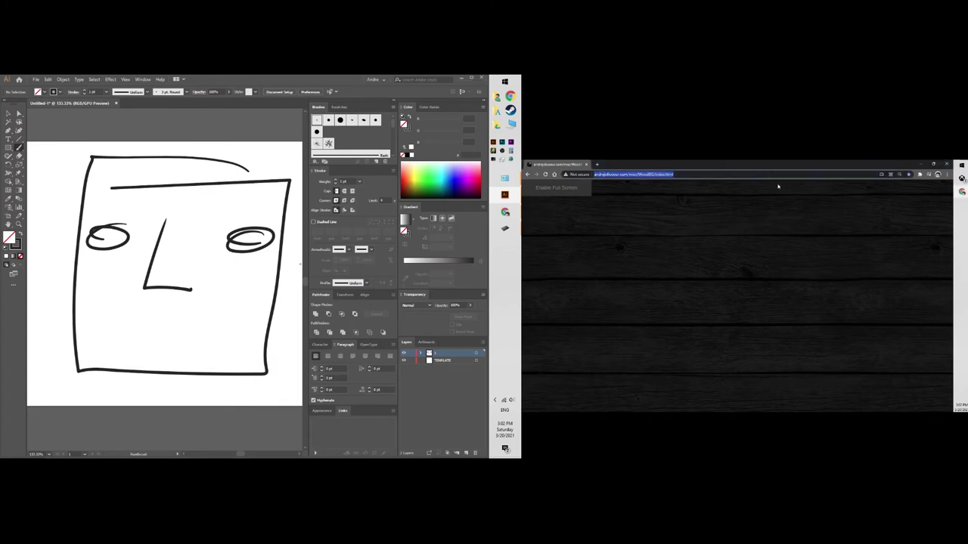
{"action": "type", "text": "google.com"}
{"action": "key", "text": "Return"}
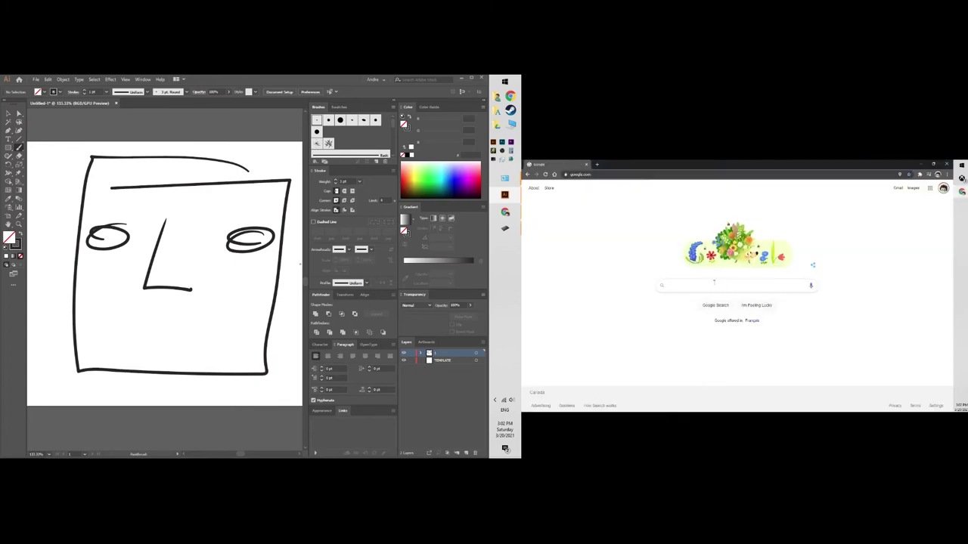
{"action": "type", "text": "cute cat"}
{"action": "key", "text": "Return"}
{"action": "left_click", "coordinate": [560, 265]}
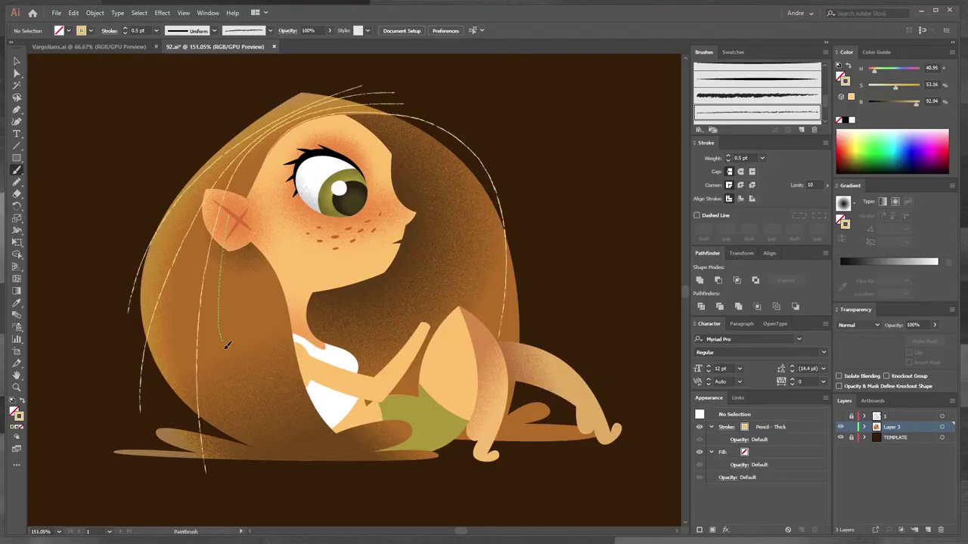
Add a hair strand stroke in Illustrator, then draw and undo a test oval
{"action": "left_click_drag", "start_coordinate": [295, 469], "coordinate": [321, 496]}
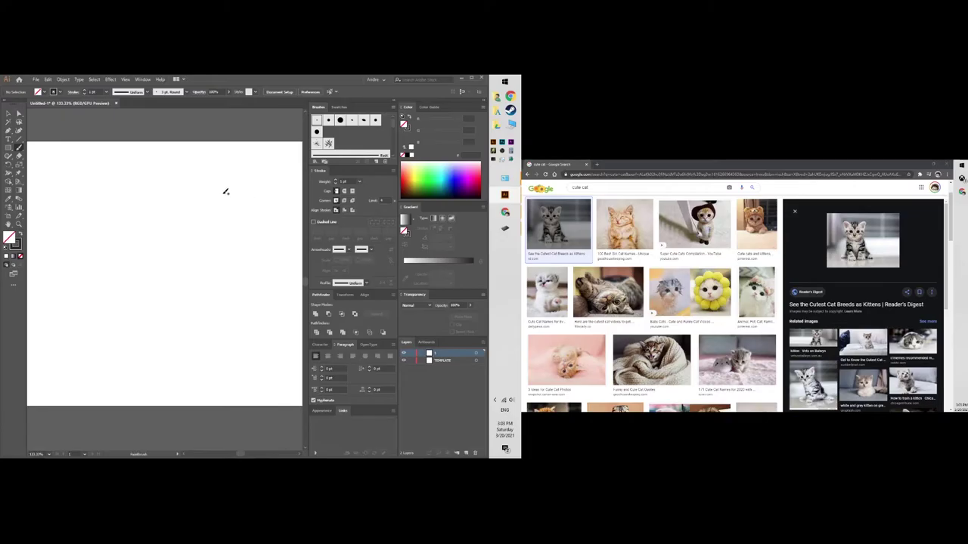
{"action": "mouse_move", "coordinate": [224, 190]}
{"action": "left_mouse_down"}
{"action": "mouse_move", "coordinate": [65, 238]}
{"action": "mouse_move", "coordinate": [166, 165]}
{"action": "left_mouse_up"}
{"action": "key", "text": "ctrl+z"}
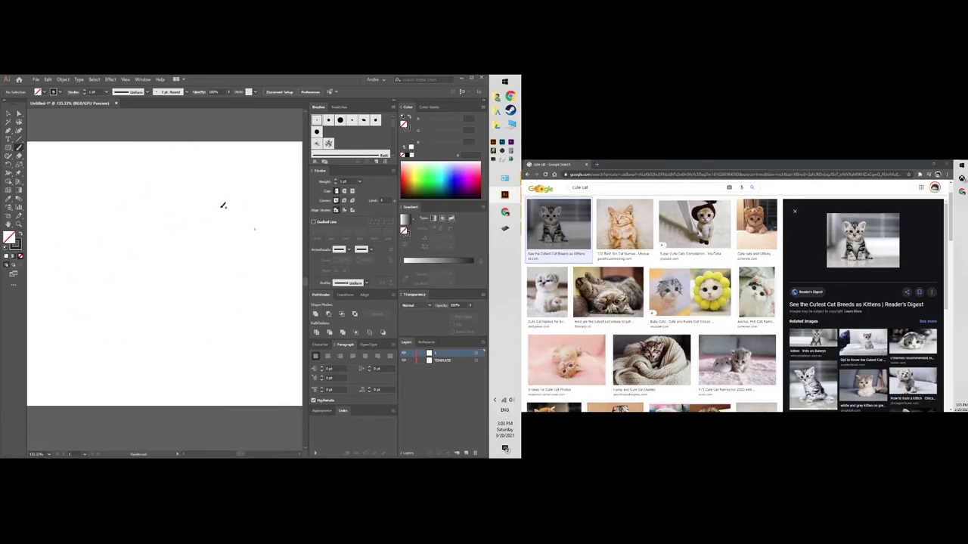